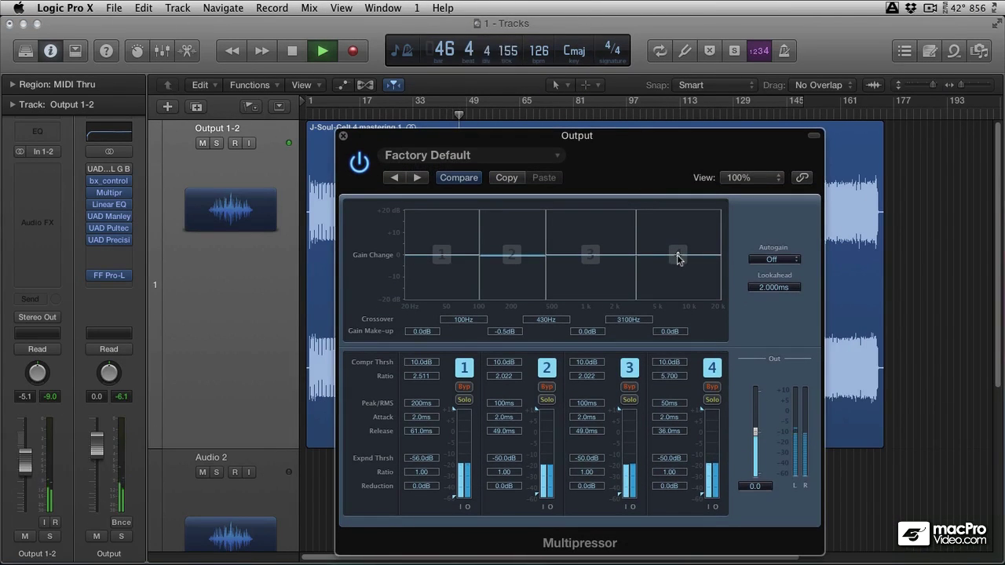
Raise band 4's make-up gain to 8.5dB and, with band 4 soloed, move the top crossover to 5900Hz.
{"action": "left_click_drag", "start_coordinate": [679, 255], "coordinate": [680, 233]}
{"action": "left_click", "coordinate": [712, 400]}
{"action": "left_click_drag", "start_coordinate": [635, 254], "coordinate": [693, 235]}
{"action": "left_click", "coordinate": [712, 400]}
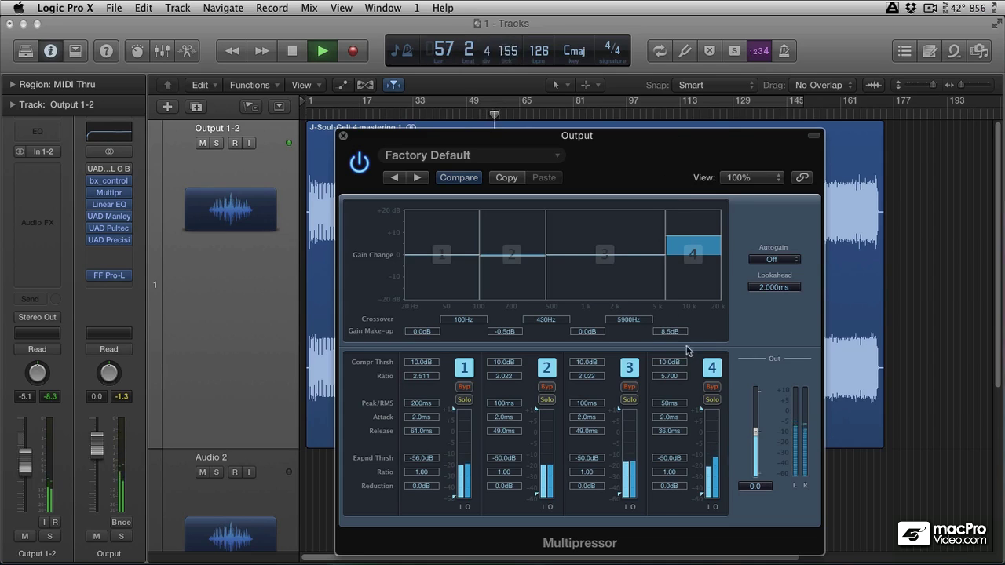
After a band 4 bypass check, set bands 1–3 make-up gains to 1.5, 4.0 and -2.0dB.
{"action": "left_click", "coordinate": [713, 387]}
{"action": "left_click", "coordinate": [712, 386]}
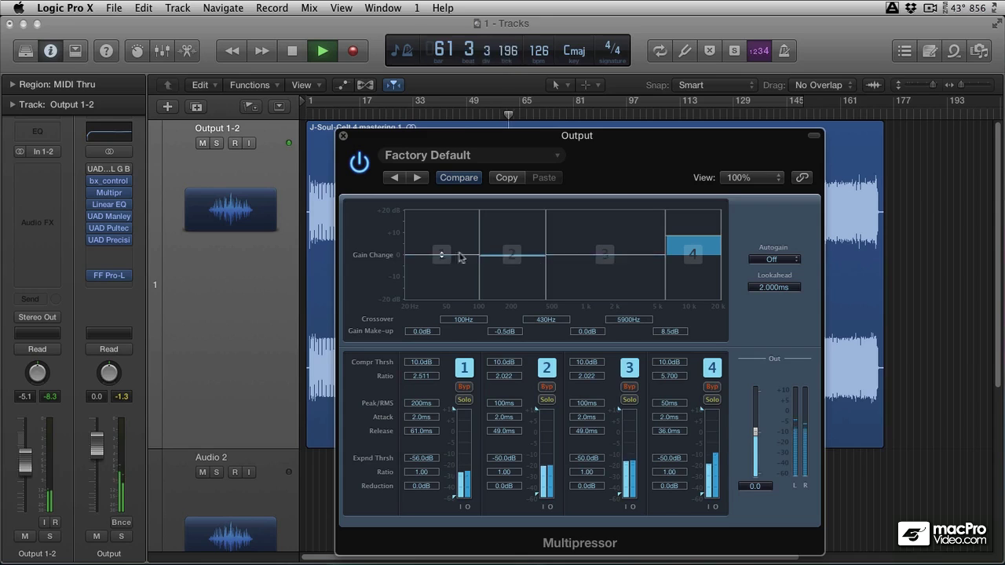
{"action": "left_click_drag", "start_coordinate": [512, 256], "coordinate": [510, 251]}
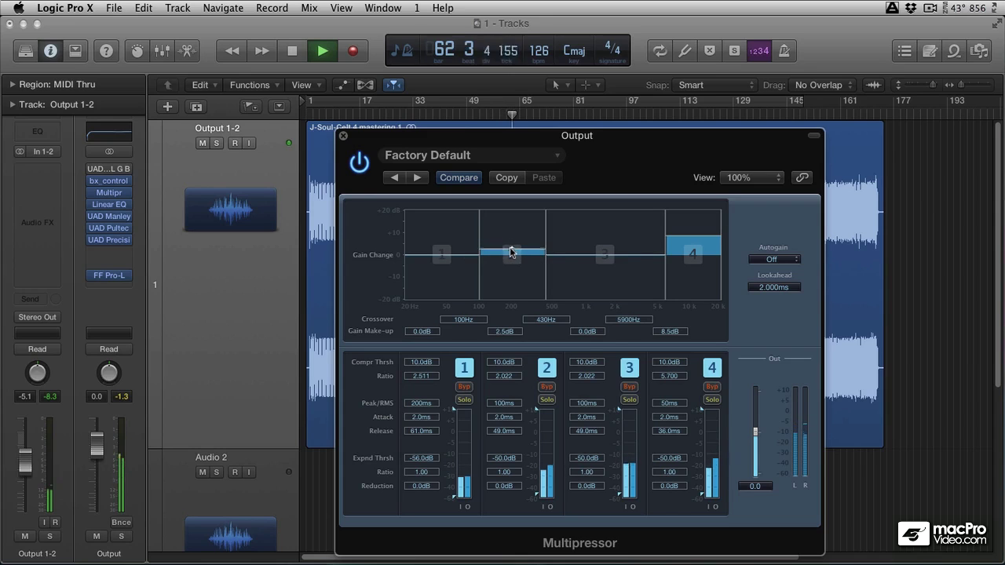
{"action": "left_click_drag", "start_coordinate": [605, 256], "coordinate": [605, 261]}
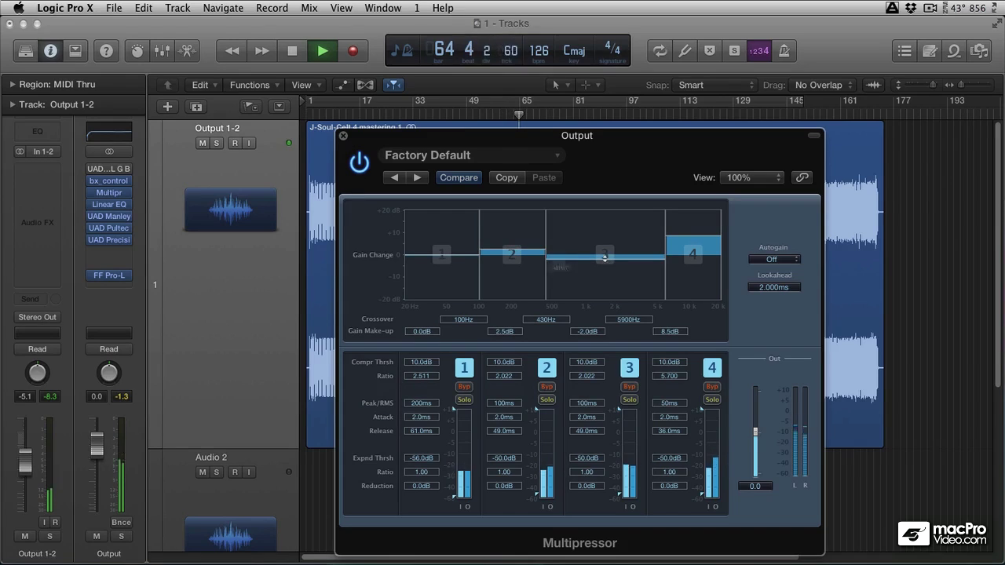
{"action": "left_click_drag", "start_coordinate": [441, 258], "coordinate": [441, 252]}
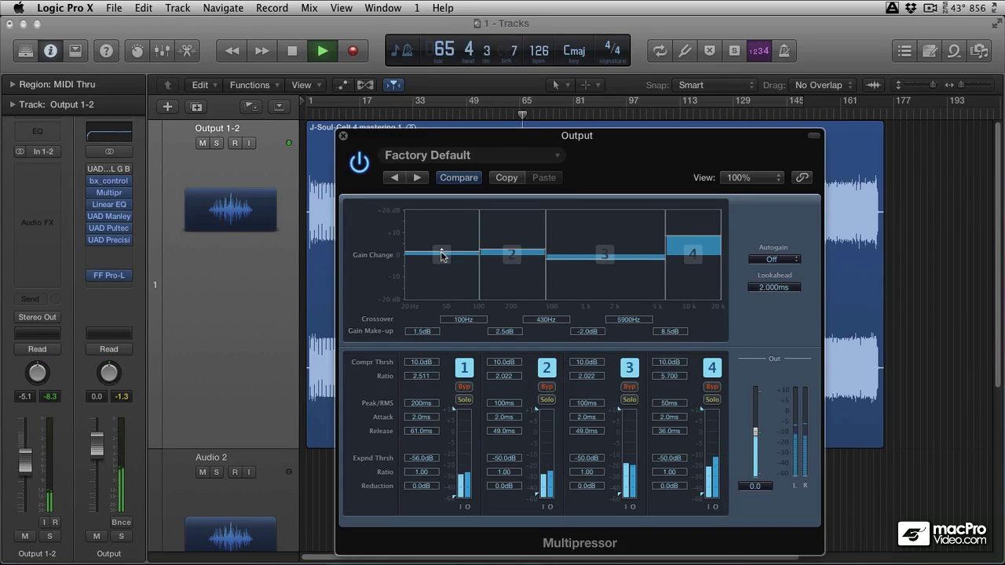
{"action": "left_click_drag", "start_coordinate": [512, 251], "coordinate": [512, 248]}
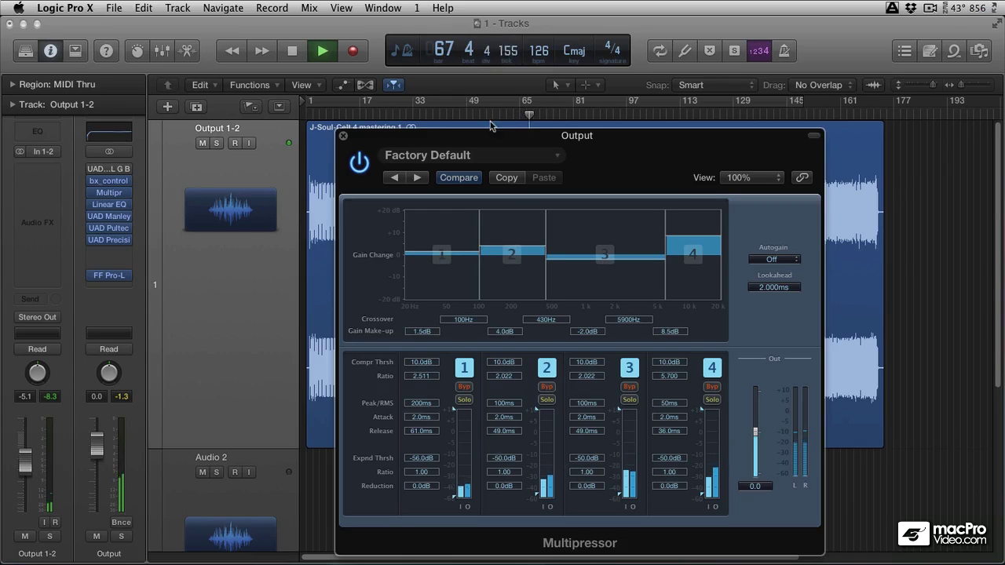
{"action": "mouse_move", "coordinate": [508, 136]}
{"action": "left_mouse_down"}
{"action": "mouse_move", "coordinate": [505, 163]}
{"action": "mouse_move", "coordinate": [505, 140]}
{"action": "left_mouse_up"}
With playback stopped, lower band 4's threshold from 10.0dB to -35.5dB, then resume playback.
{"action": "key", "text": "space"}
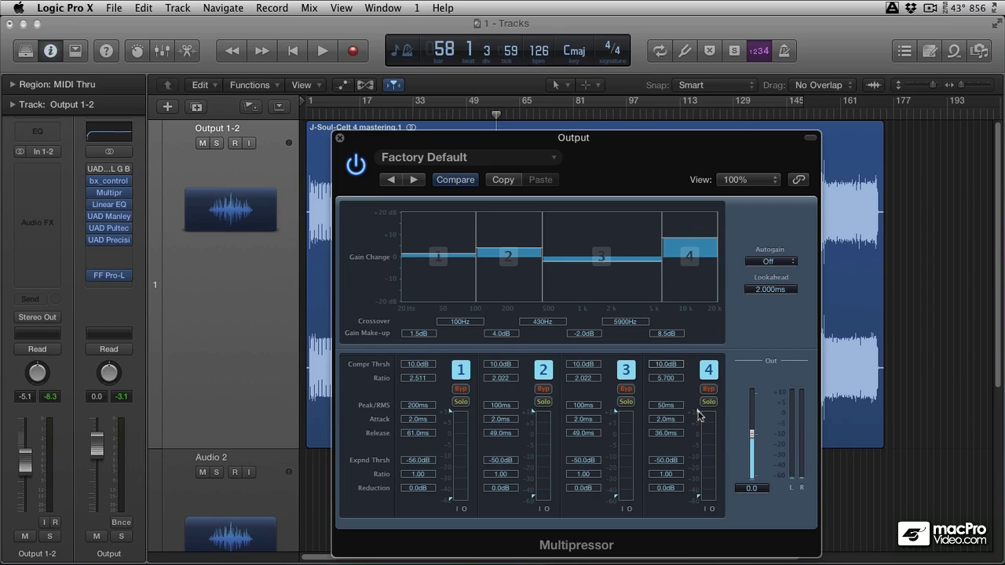
{"action": "left_click_drag", "start_coordinate": [699, 427], "coordinate": [701, 487]}
{"action": "key", "text": "space"}
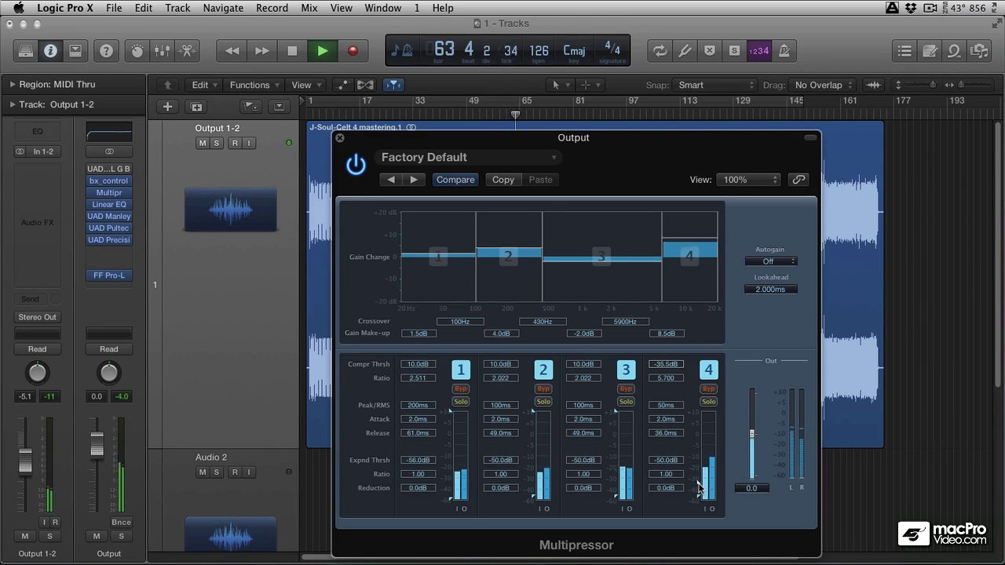
Set band 4's threshold to -31.5dB and ratio to 7.050, replaying from around bar 49.
{"action": "left_click_drag", "start_coordinate": [669, 364], "coordinate": [676, 372]}
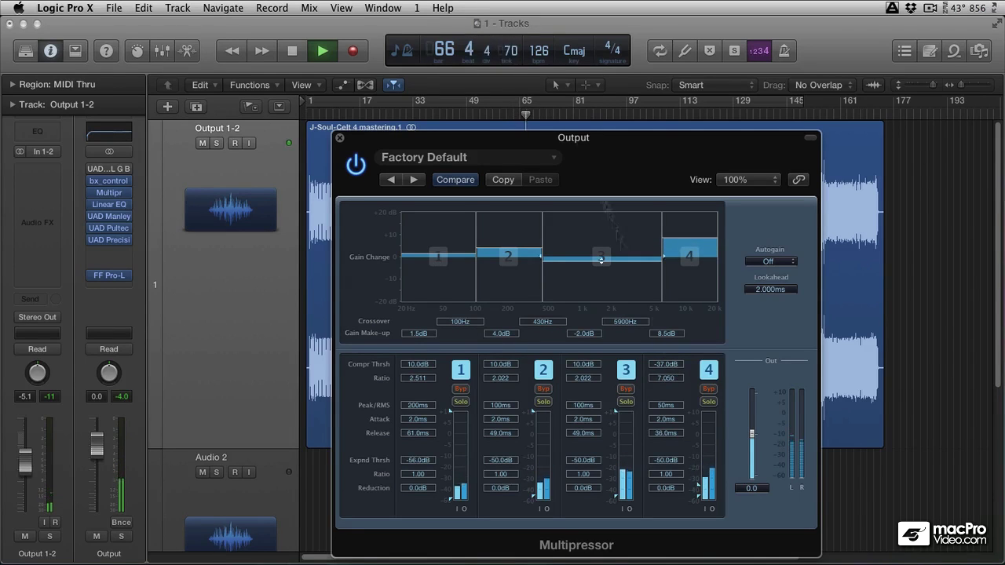
{"action": "left_click_drag", "start_coordinate": [526, 115], "coordinate": [483, 115]}
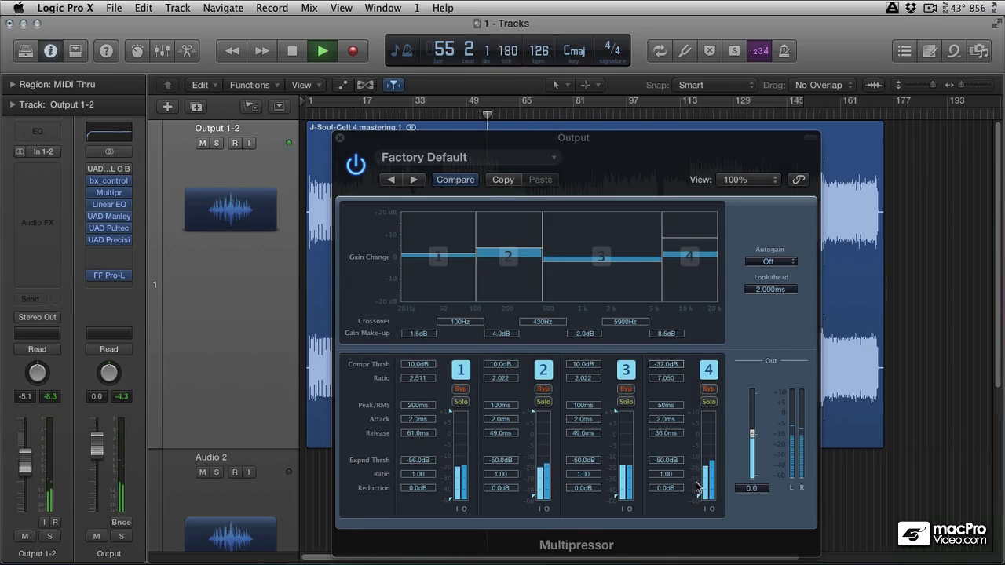
{"action": "left_click_drag", "start_coordinate": [699, 488], "coordinate": [700, 481]}
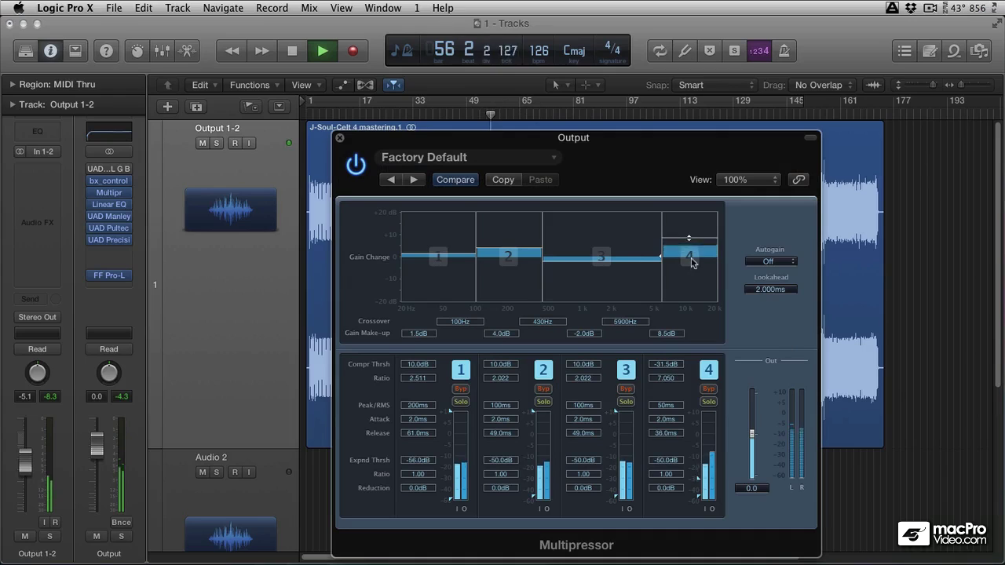
Reset band 3's make-up to 0.0dB; set band 2's make-up to 3.0dB and threshold to -34.5dB.
{"action": "left_click_drag", "start_coordinate": [602, 260], "coordinate": [601, 256]}
{"action": "left_click_drag", "start_coordinate": [509, 246], "coordinate": [509, 250]}
{"action": "left_click_drag", "start_coordinate": [533, 411], "coordinate": [534, 486]}
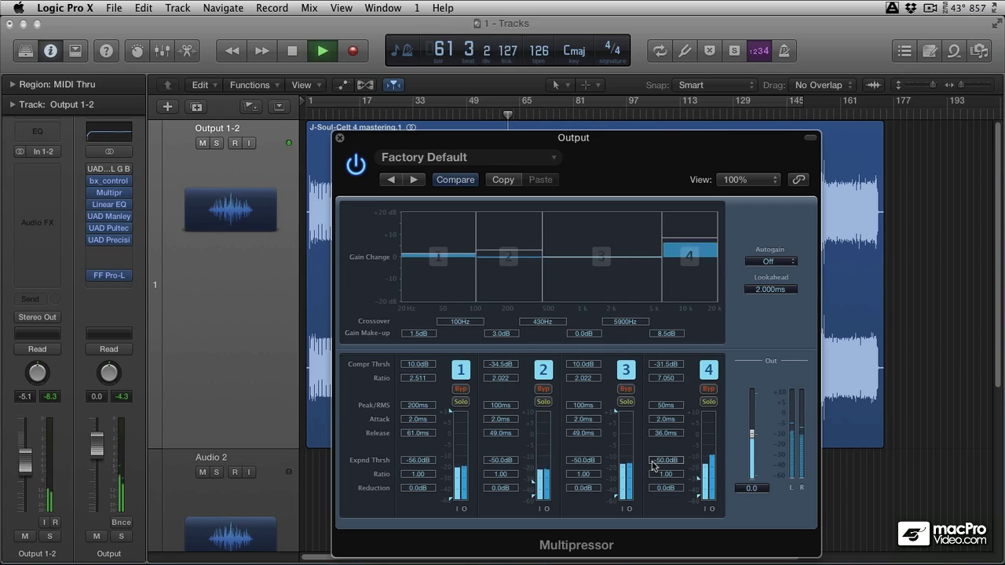
Lower band 4's threshold to -35.0dB and cut its make-up gain from 8.5dB to 3.0dB.
{"action": "left_click_drag", "start_coordinate": [697, 485], "coordinate": [697, 487]}
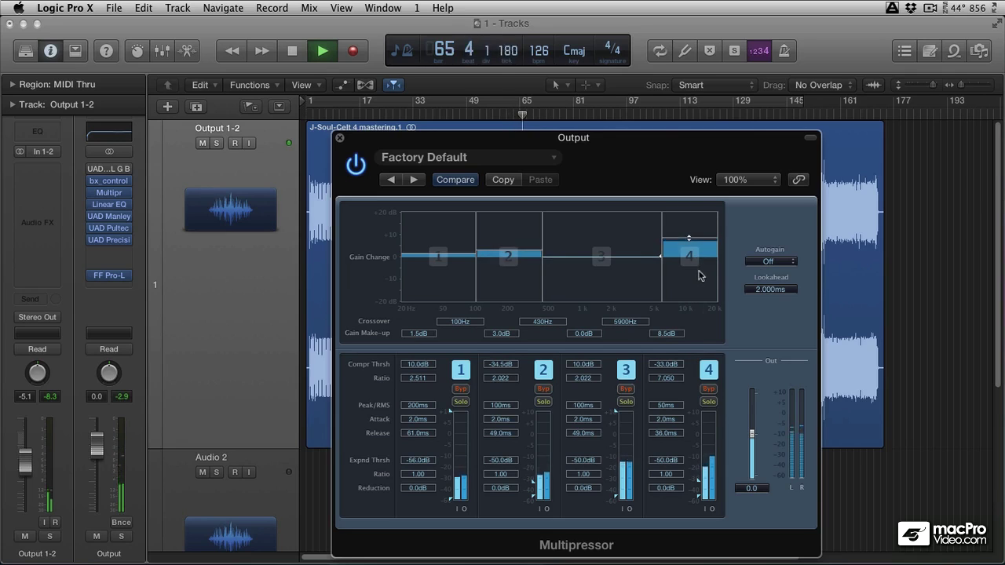
{"action": "left_click_drag", "start_coordinate": [684, 203], "coordinate": [684, 209]}
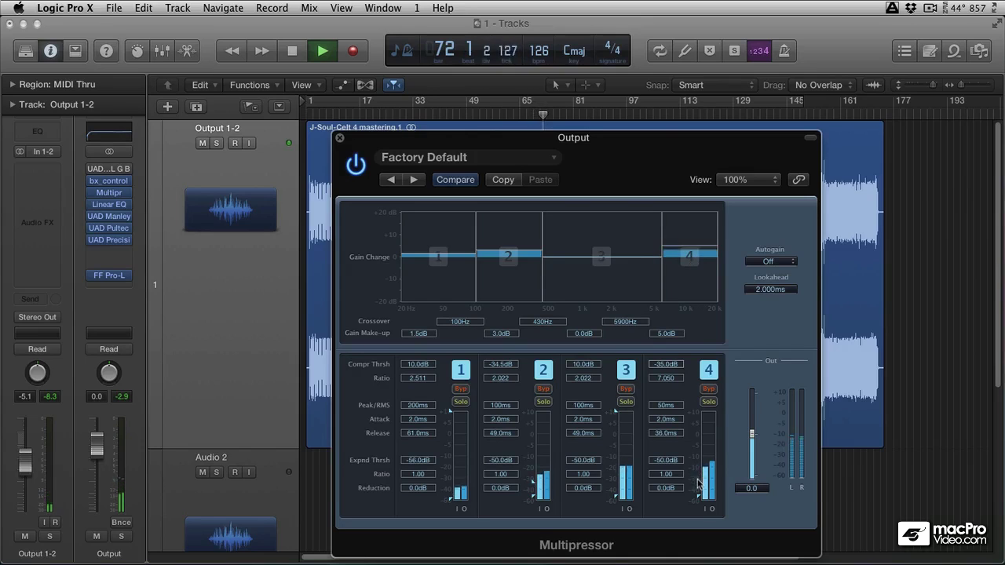
{"action": "left_click_drag", "start_coordinate": [688, 248], "coordinate": [688, 253]}
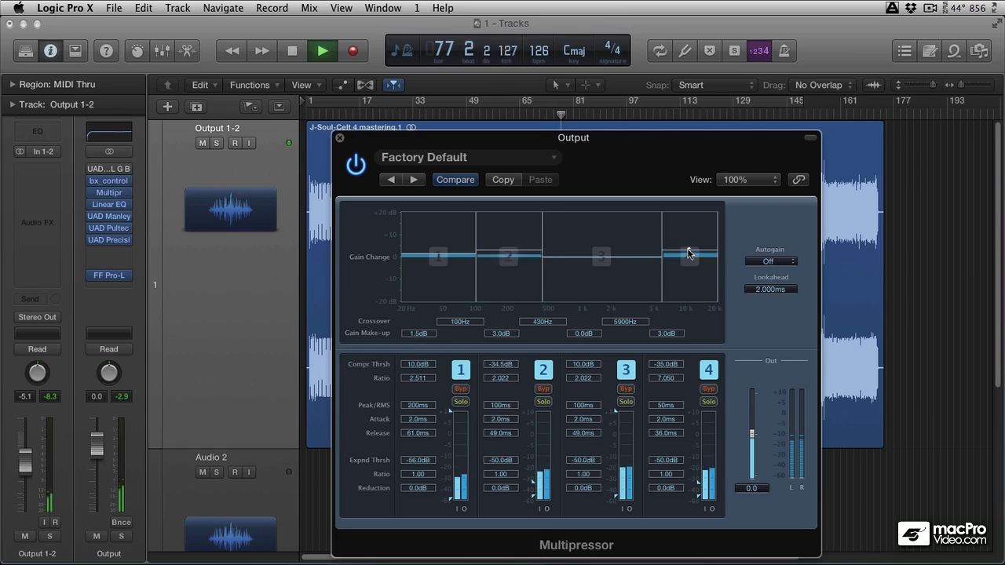
Nudge band 4's make-up gain to 3.5dB, then bypass and re-enable the Multipressor to compare.
{"action": "left_click_drag", "start_coordinate": [688, 254], "coordinate": [688, 252]}
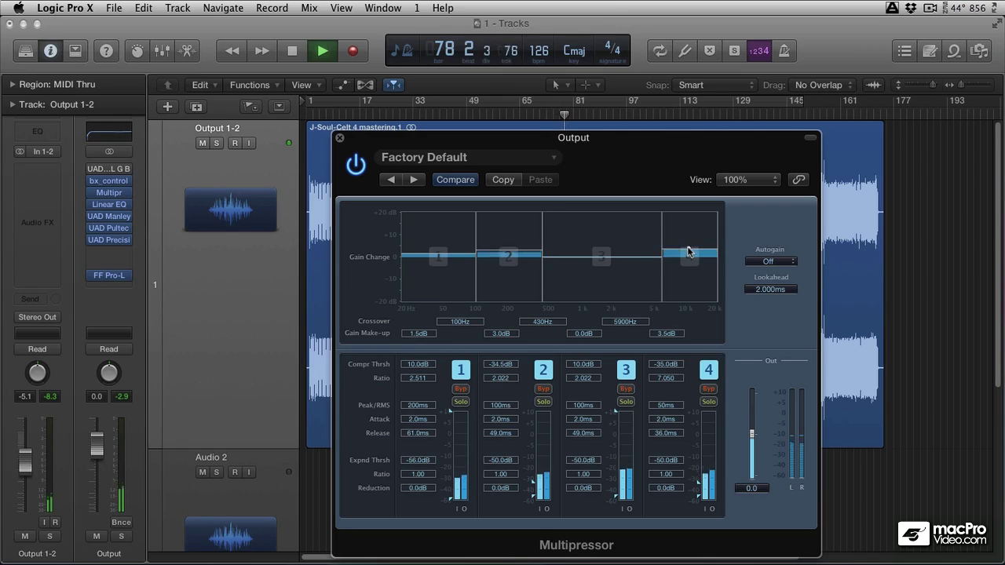
{"action": "left_click", "coordinate": [360, 168]}
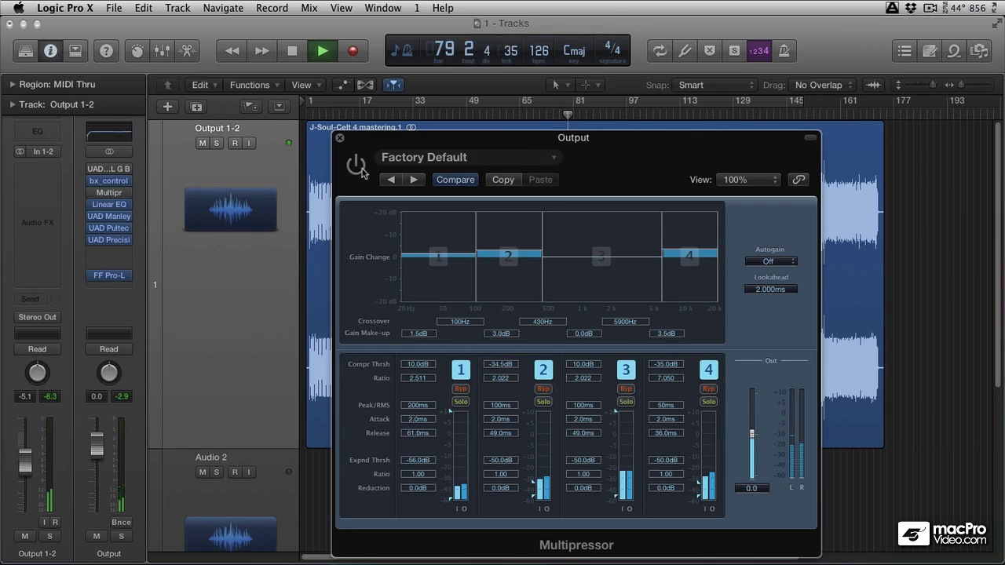
{"action": "left_click", "coordinate": [360, 168]}
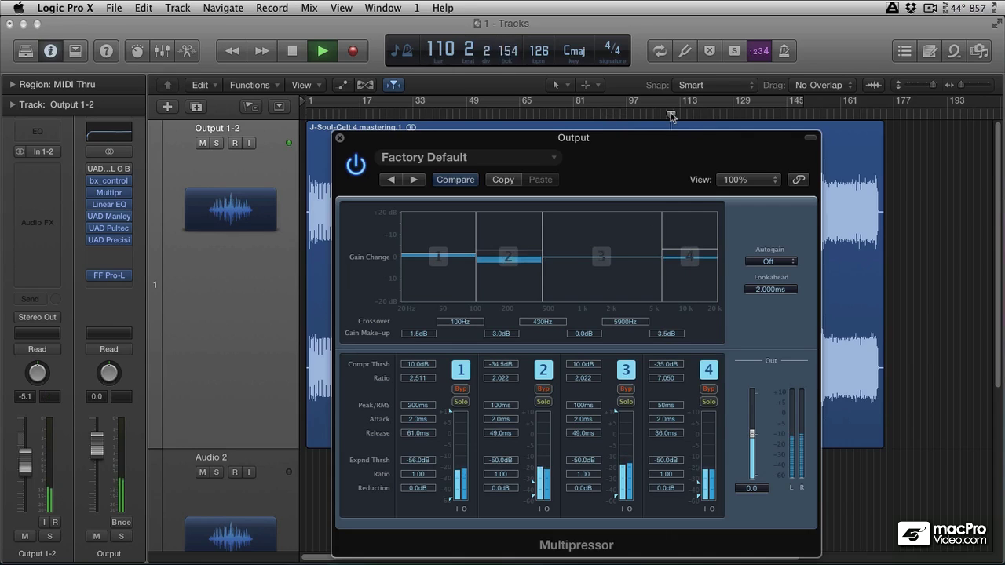
From around bar 110, raise band 4's make-up gain to 5.5dB and band 2's to 4.5dB.
{"action": "left_click", "coordinate": [678, 119]}
{"action": "left_click_drag", "start_coordinate": [689, 250], "coordinate": [687, 246]}
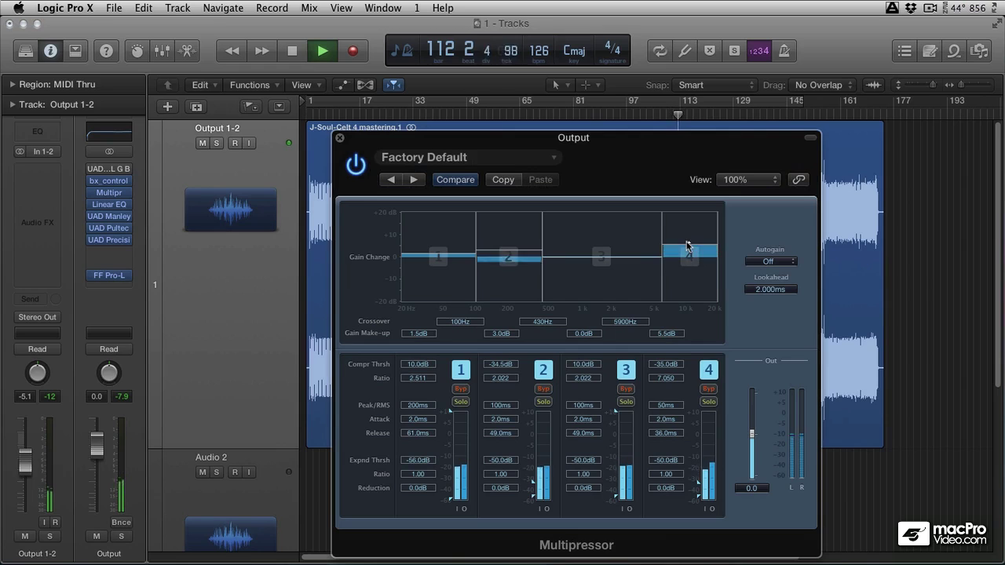
{"action": "left_click_drag", "start_coordinate": [507, 253], "coordinate": [508, 249]}
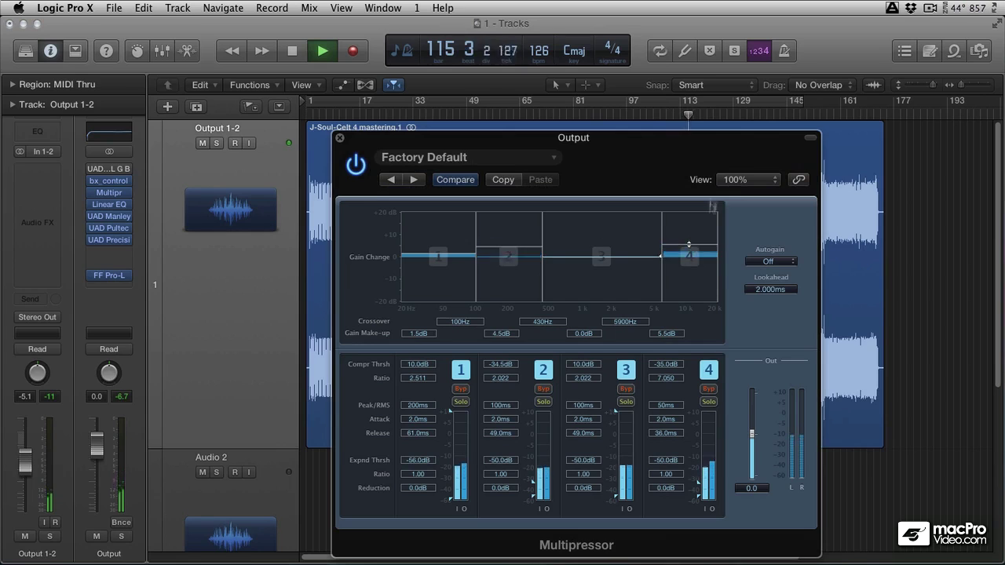
Bypass and re-enable the Multipressor for an A/B check, then stop playback.
{"action": "left_click", "coordinate": [356, 164]}
{"action": "left_click", "coordinate": [356, 165]}
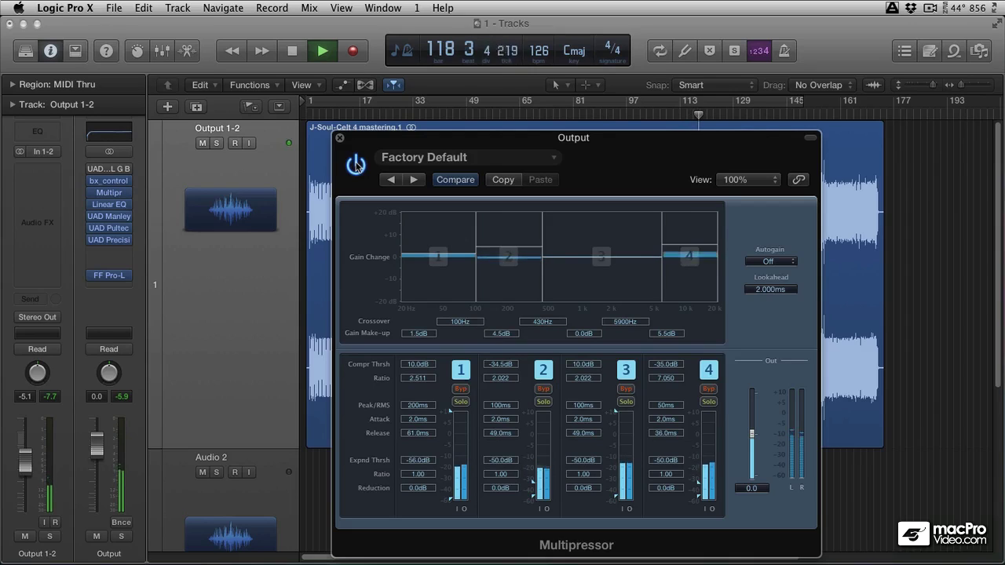
{"action": "key", "text": "space"}
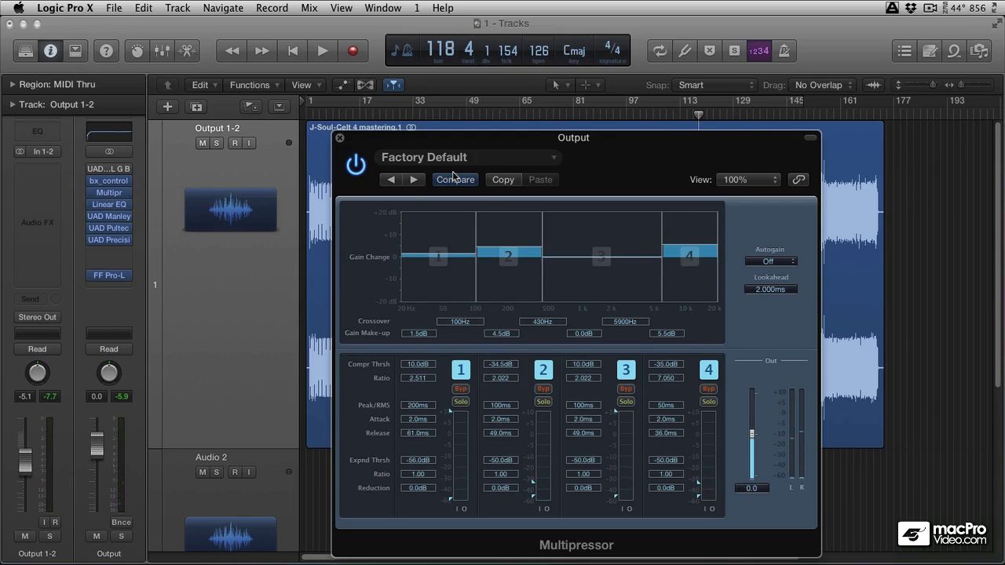